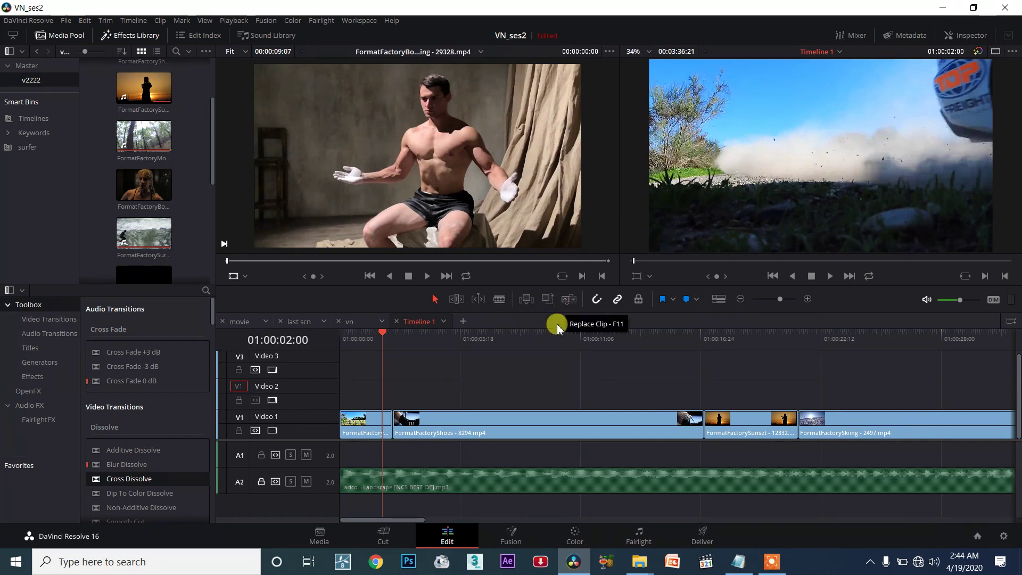
Try a Replace edit of the bodybuilding source clip onto Video 2 at 01:00:08:25, and undo it
left_click(529, 339)
left_click(540, 418)
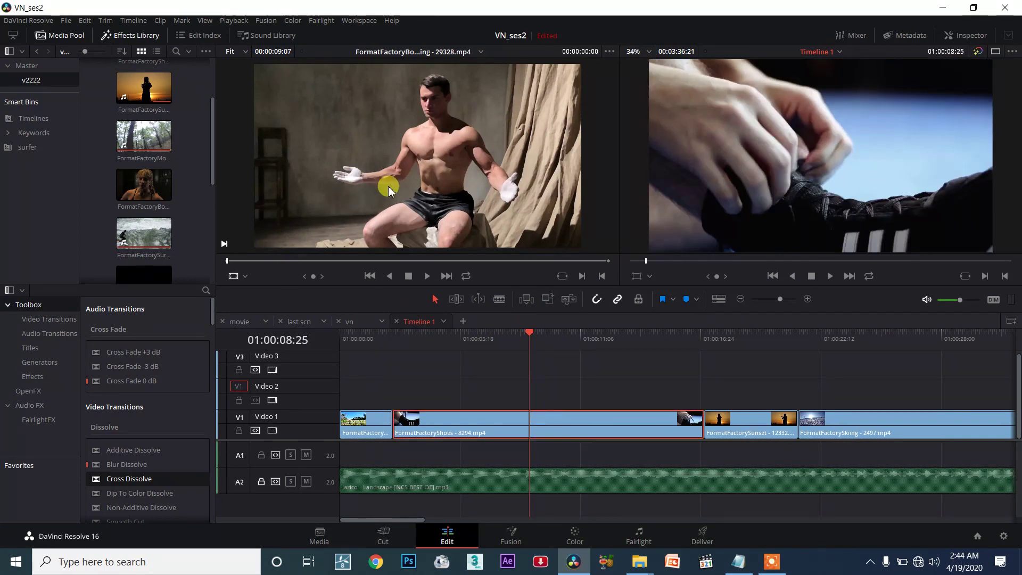
left_click(576, 304)
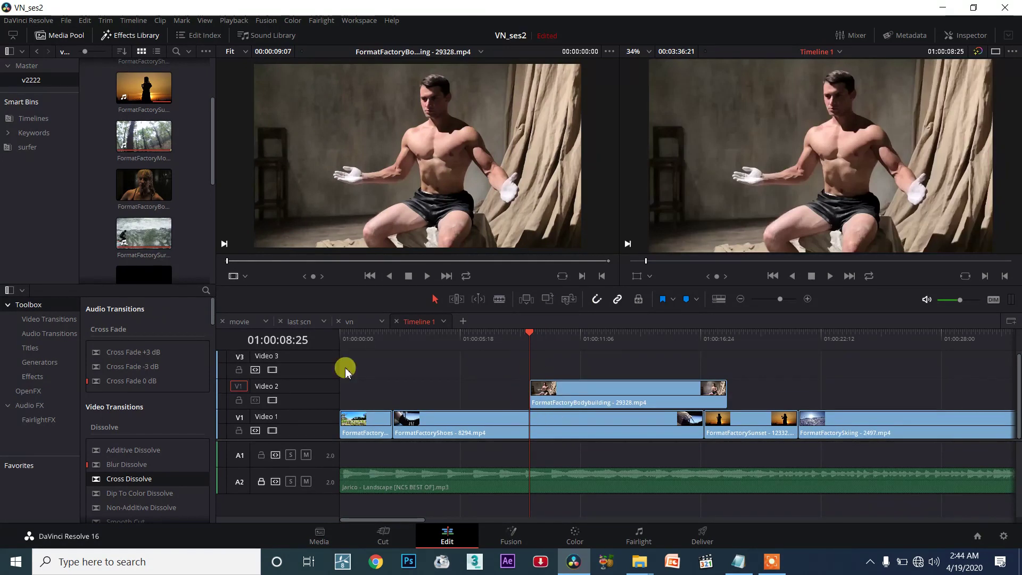
key("ctrl+z")
Make Video 1 the destination track, try an Overwrite edit with the bodybuilding source clip, and undo it
left_click(240, 417)
left_click(547, 300)
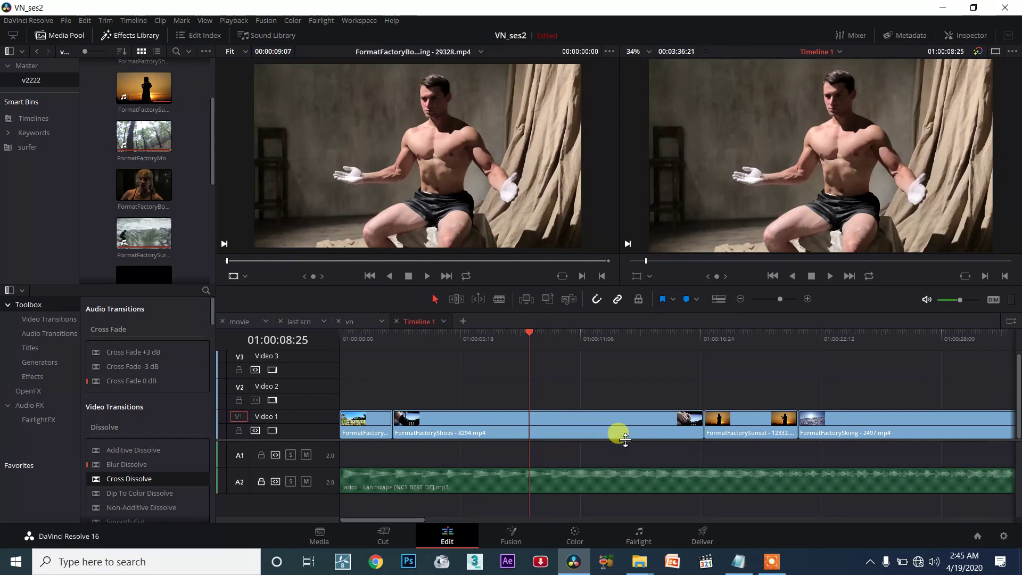
key("ctrl+z")
Replace-edit the bodybuilding clip onto Video 2, aligning its source frame 00:00:00:15 with timeline frame 01:00:14:14
left_click_drag(519, 335, 569, 341)
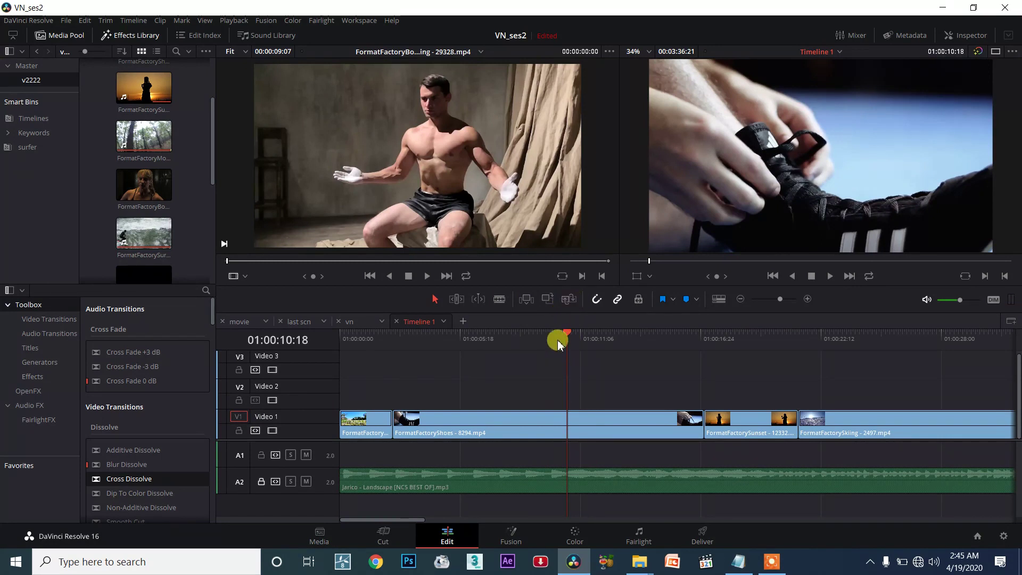
left_click_drag(554, 334, 650, 335)
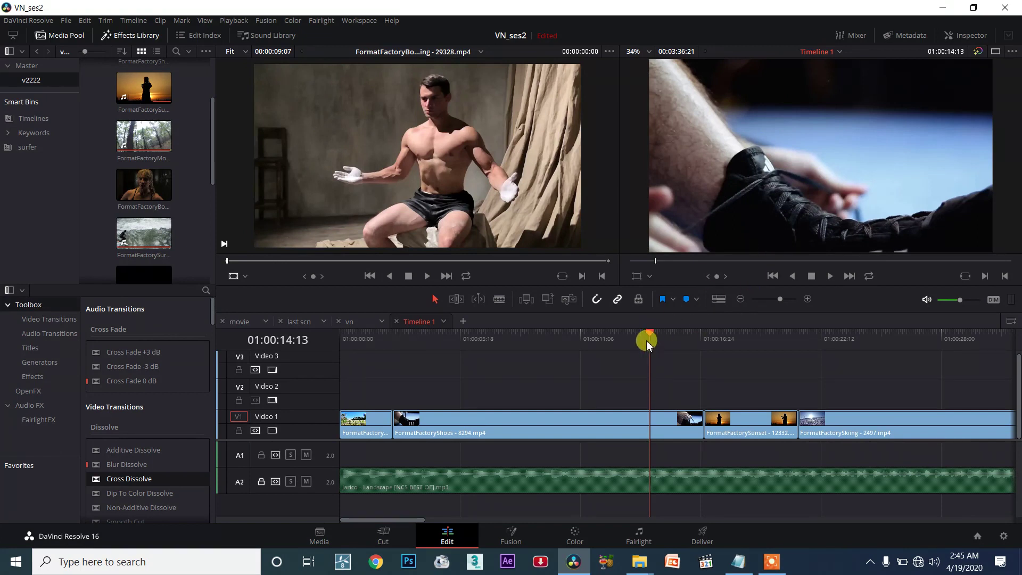
left_click(649, 338)
left_click(684, 416)
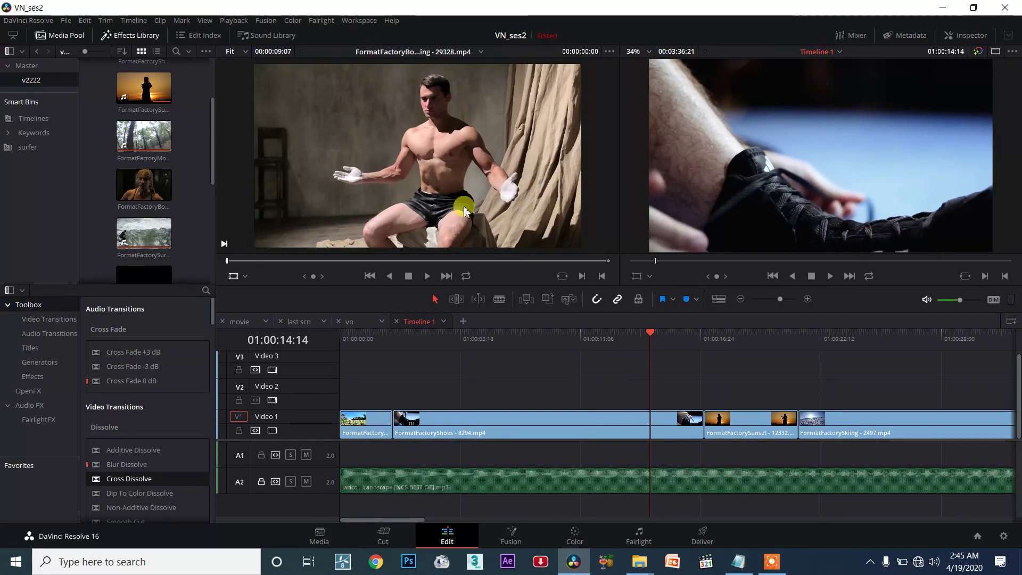
left_click_drag(260, 263, 250, 263)
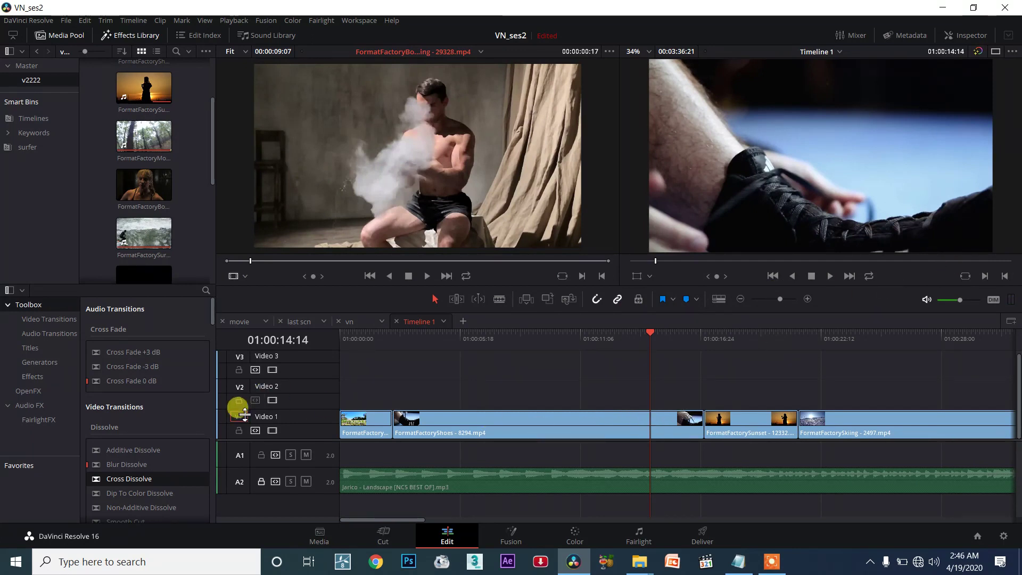
left_click(241, 391)
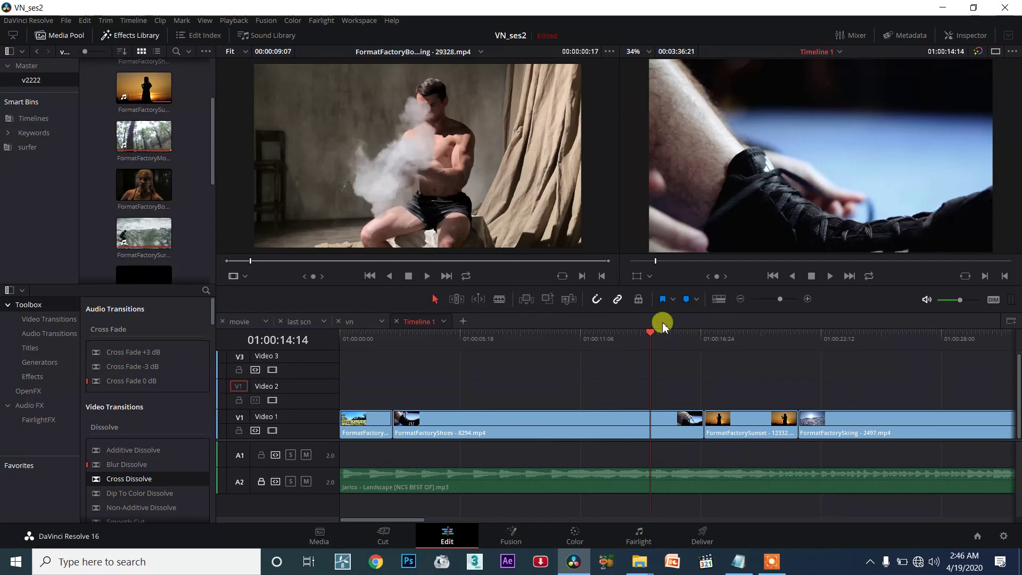
left_click(248, 260)
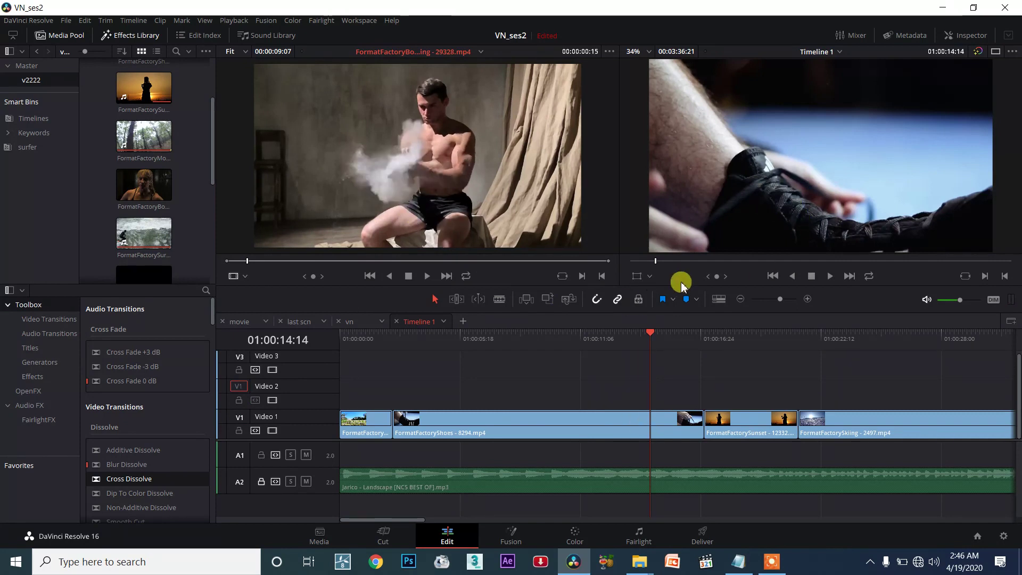
left_click(566, 302)
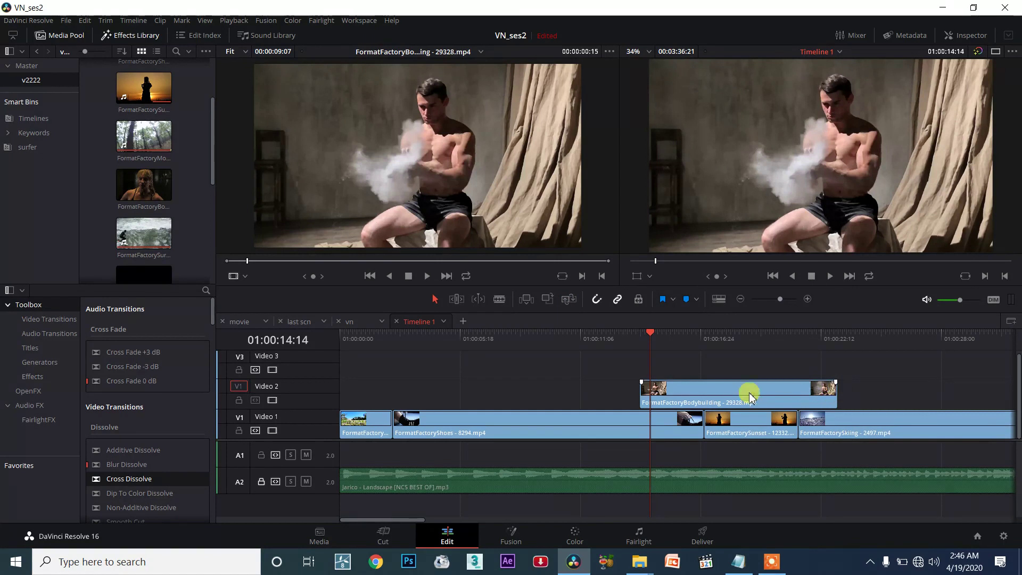
Lower the opacity of the bodybuilding clip on Video 2 to 45.22
left_click(668, 387)
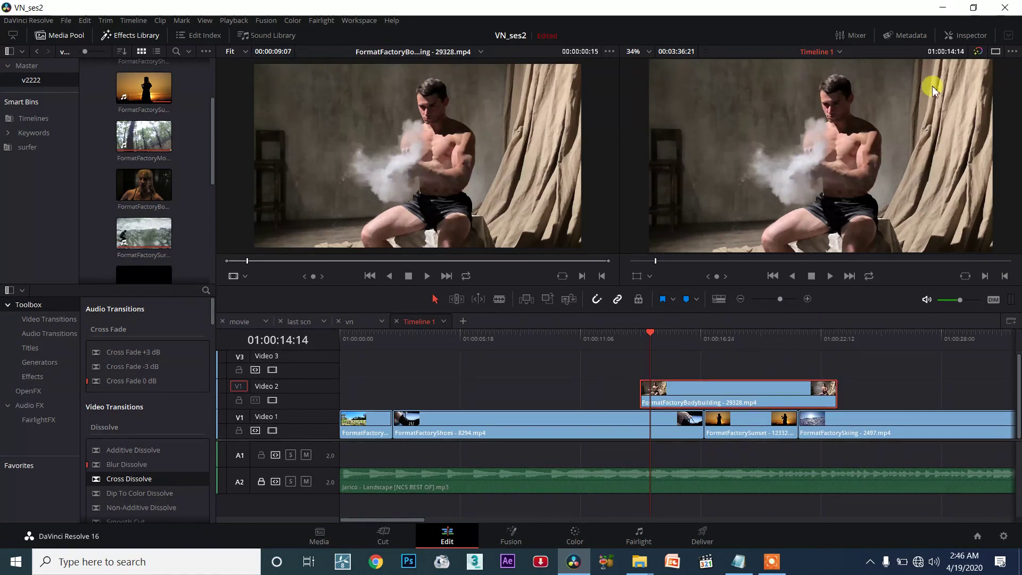
left_click(980, 31)
left_click_drag(916, 108, 910, 108)
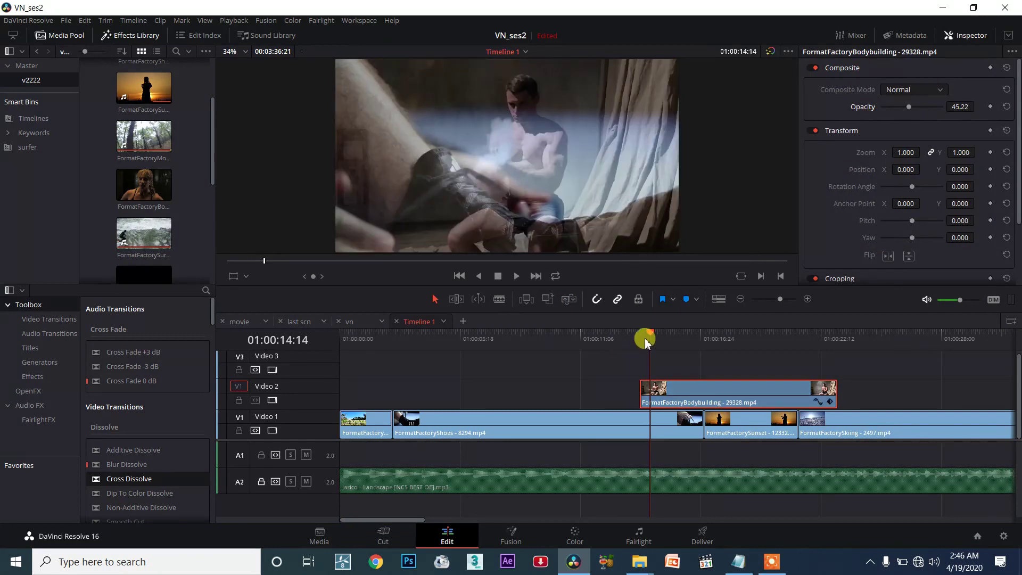
Play the blended overlap from 01:00:13:29 to check the frame alignment, and remove the bodybuilding clip from Video 2
left_click_drag(639, 336, 635, 336)
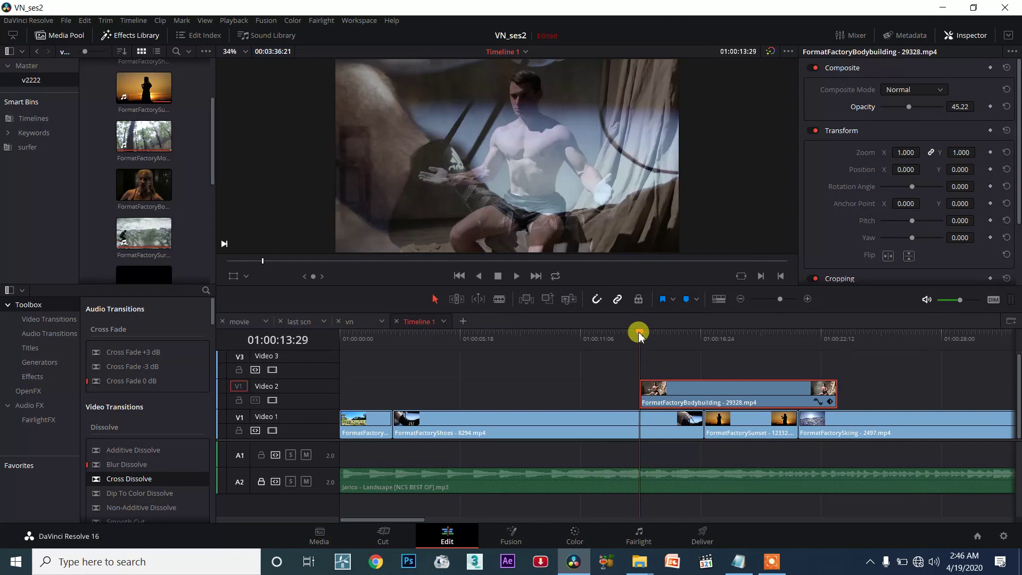
key("space")
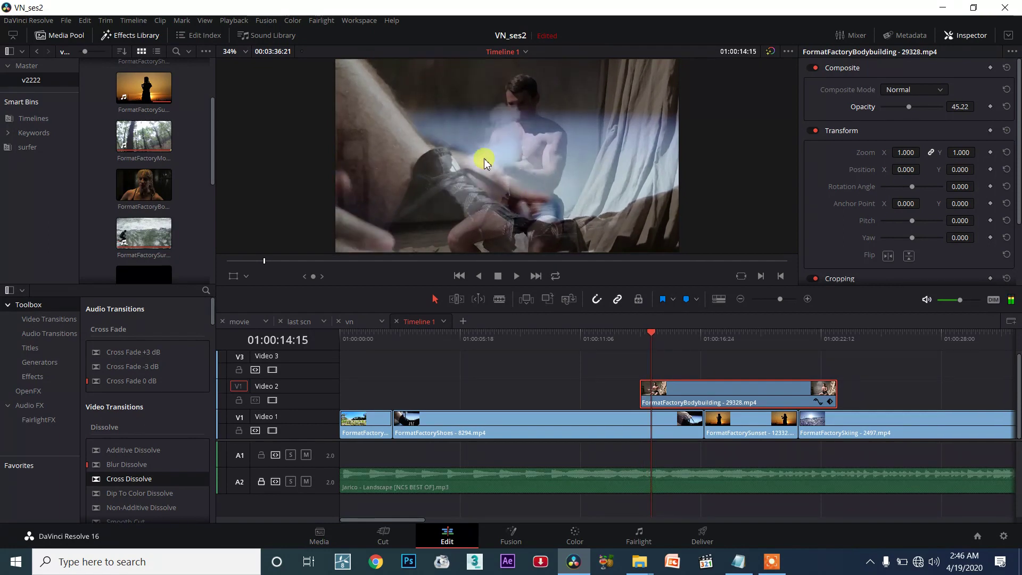
key("j")
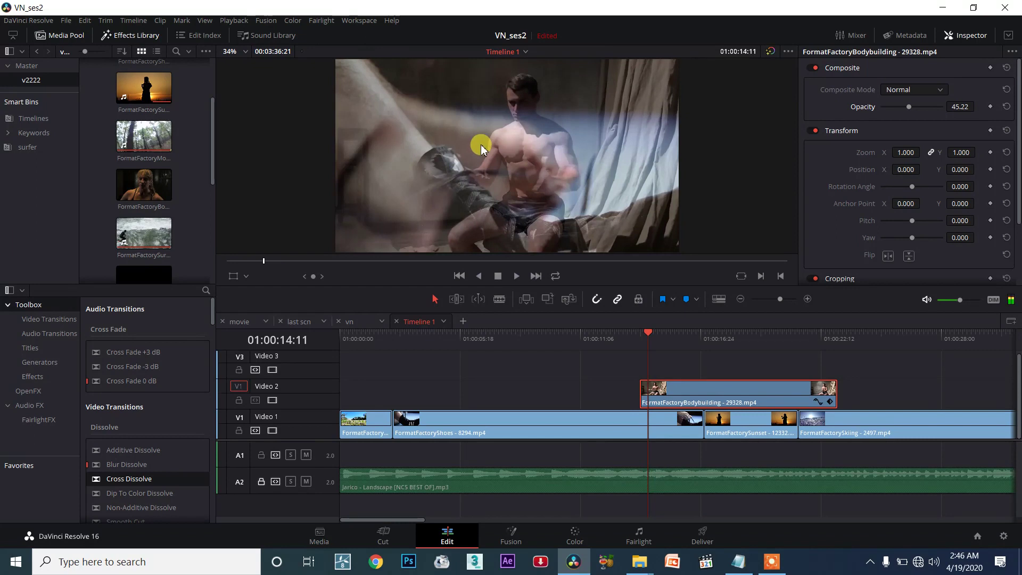
left_click(970, 34)
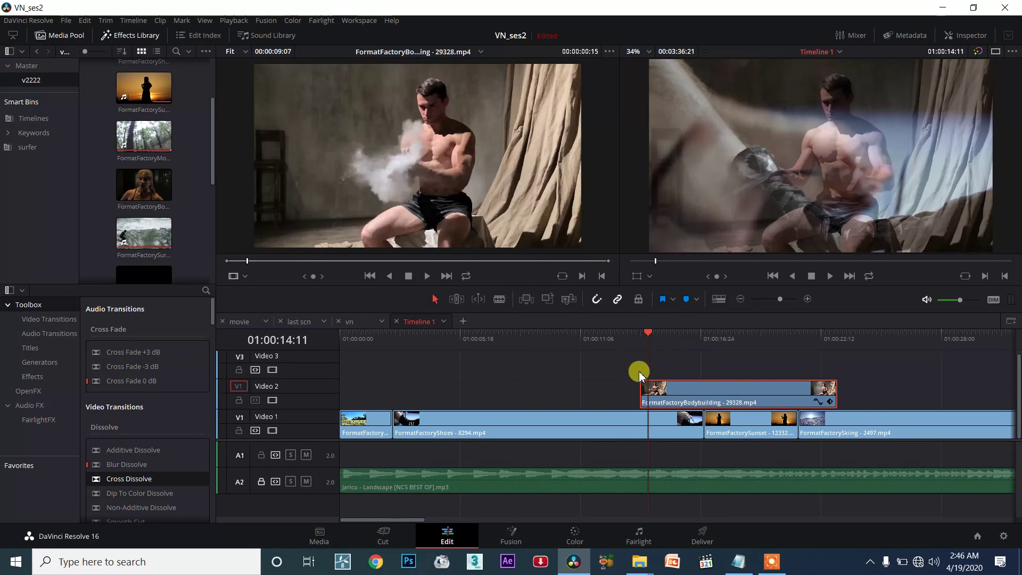
scroll(640, 374, "up", 3)
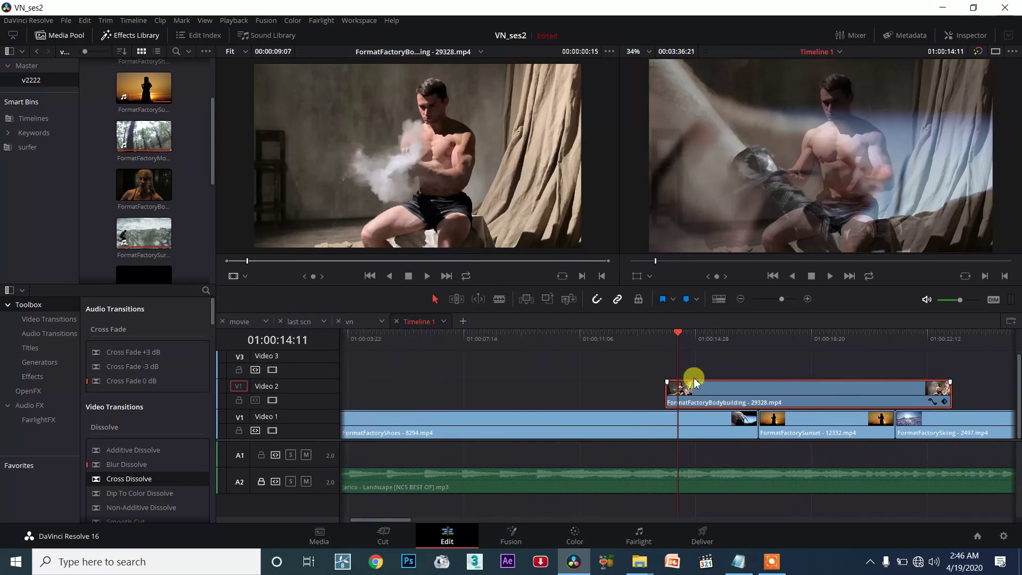
left_click_drag(719, 400, 677, 331)
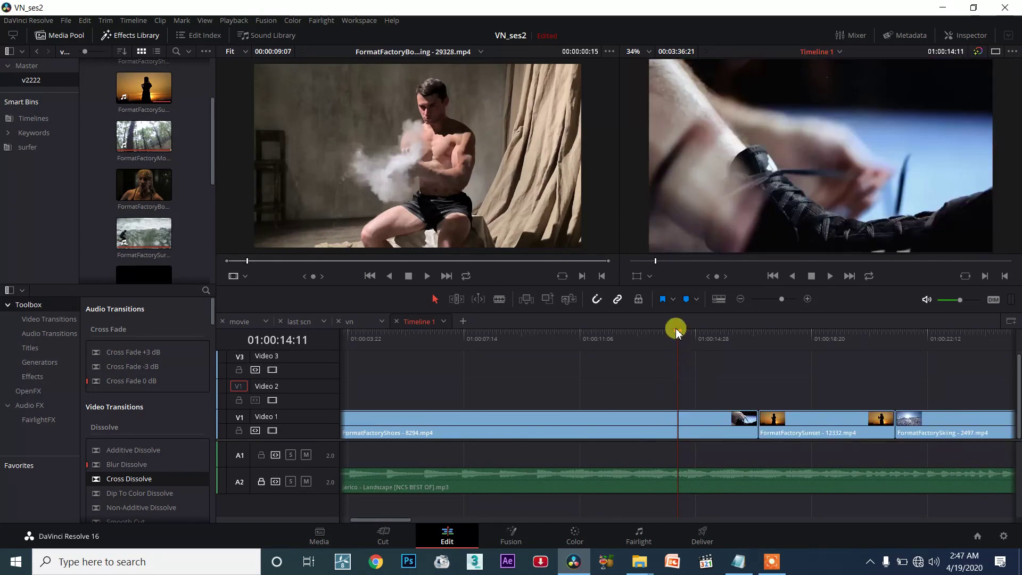
Set an out point on the bodybuilding source clip for a 00:00:04:05 duration, and park its playhead at 00:00:00:15
left_click(244, 261)
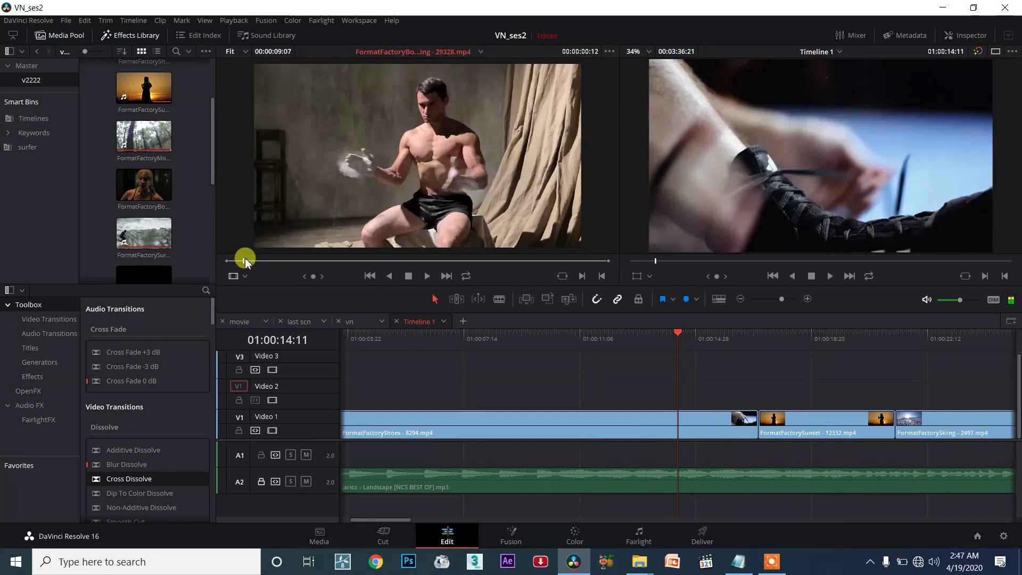
key("Right")
key("Right")
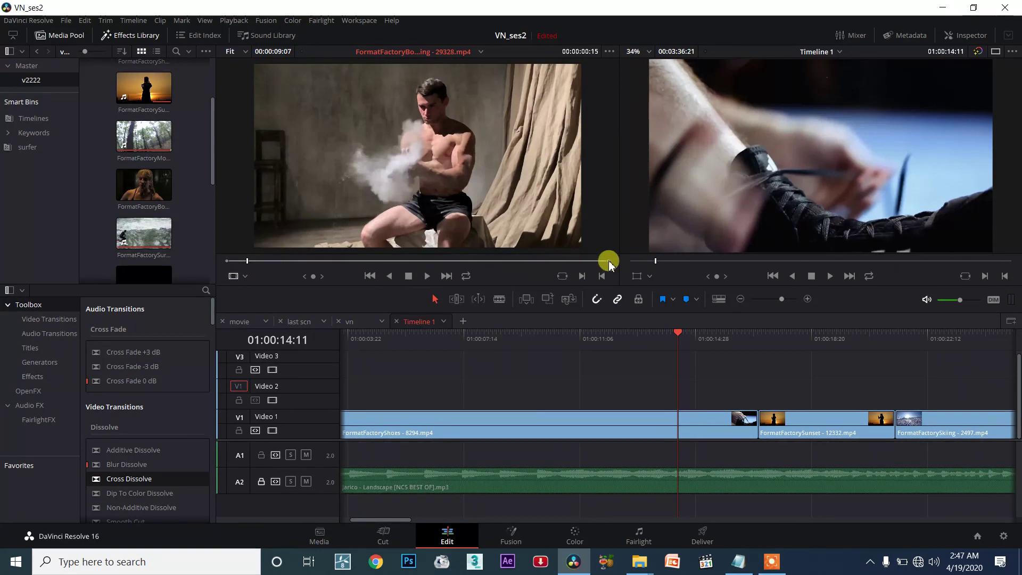
left_click_drag(255, 261, 275, 262)
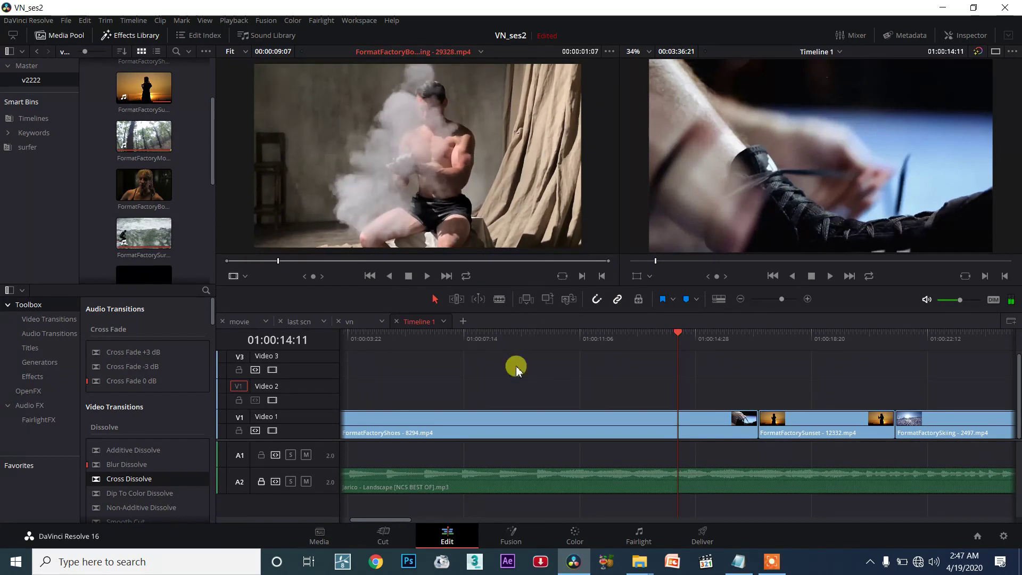
key("o")
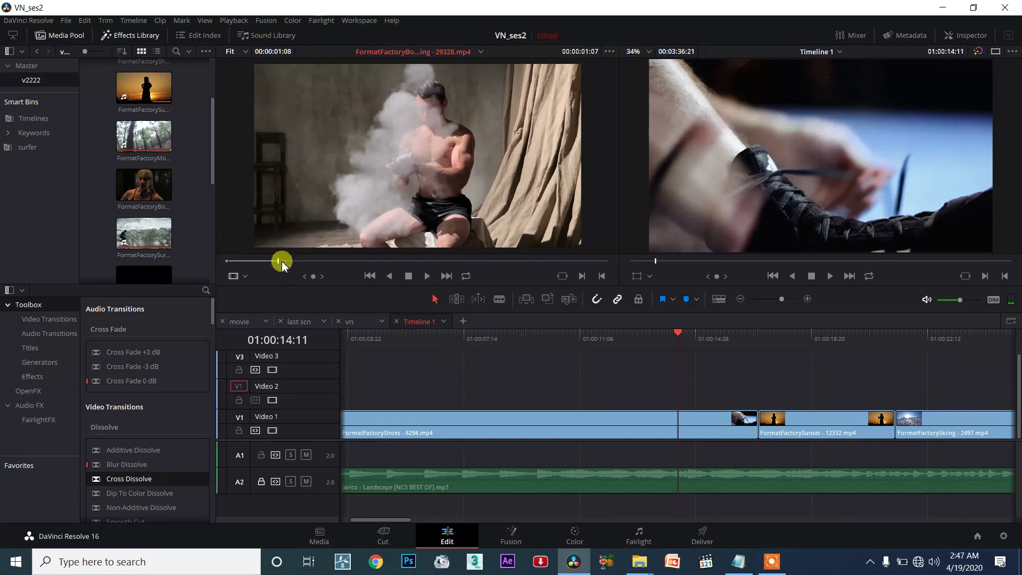
left_click_drag(267, 265, 398, 261)
left_click_drag(252, 261, 246, 261)
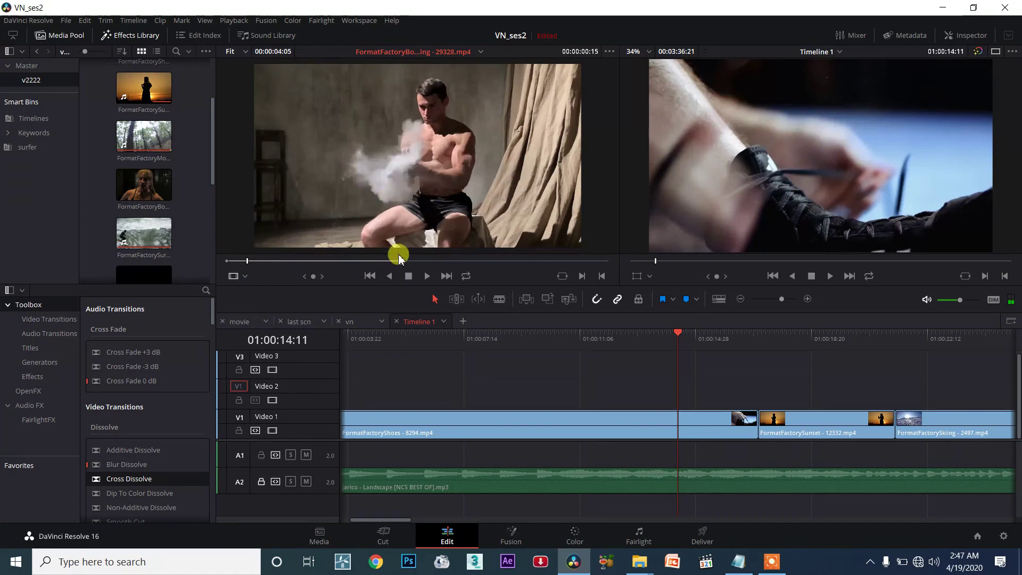
Mark a timeline range starting at 01:00:12:15 and lasting 00:00:03:02 over the end part of the Shoes clip
left_click(666, 392)
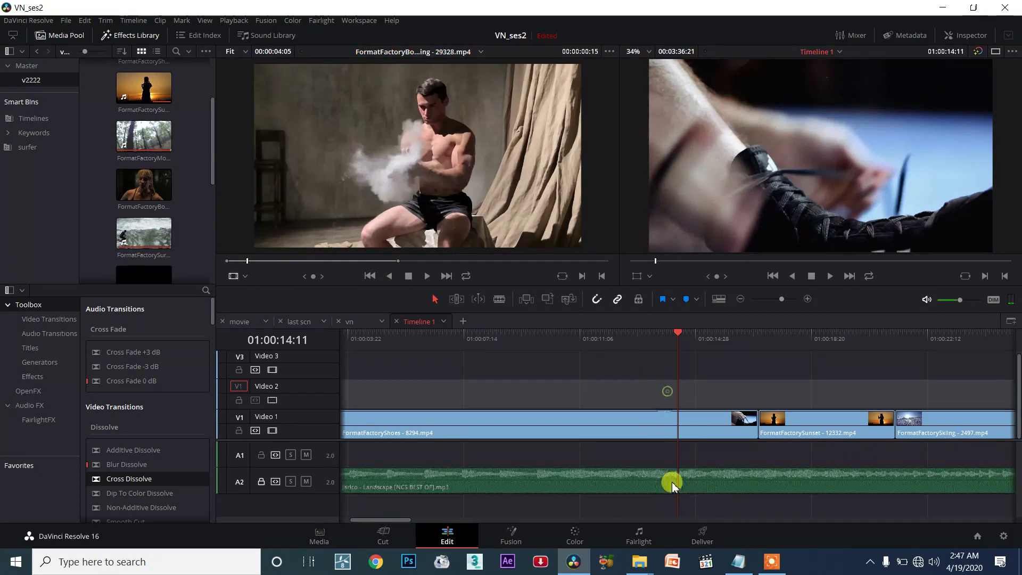
key("x")
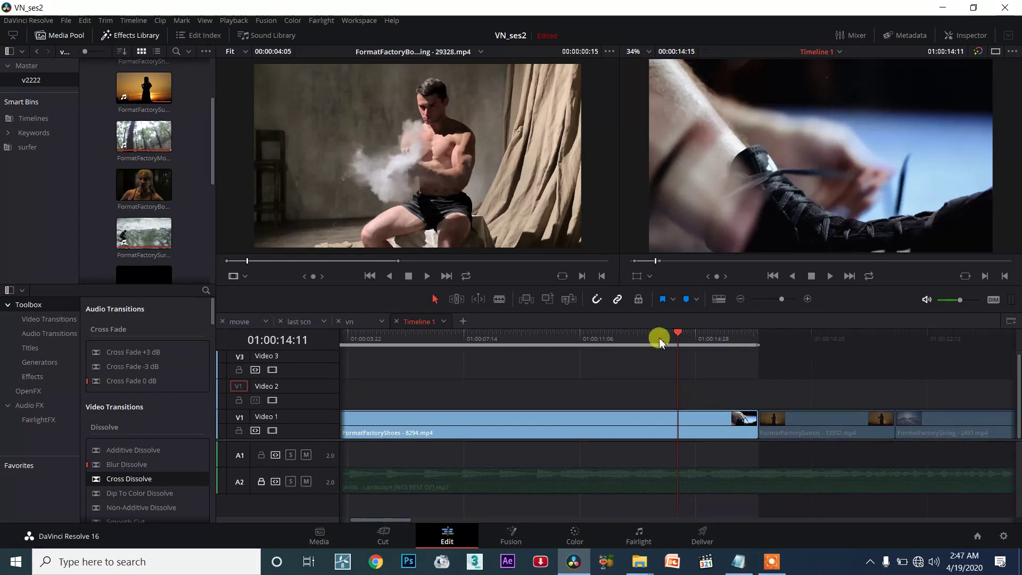
left_click_drag(679, 334, 622, 335)
key("o")
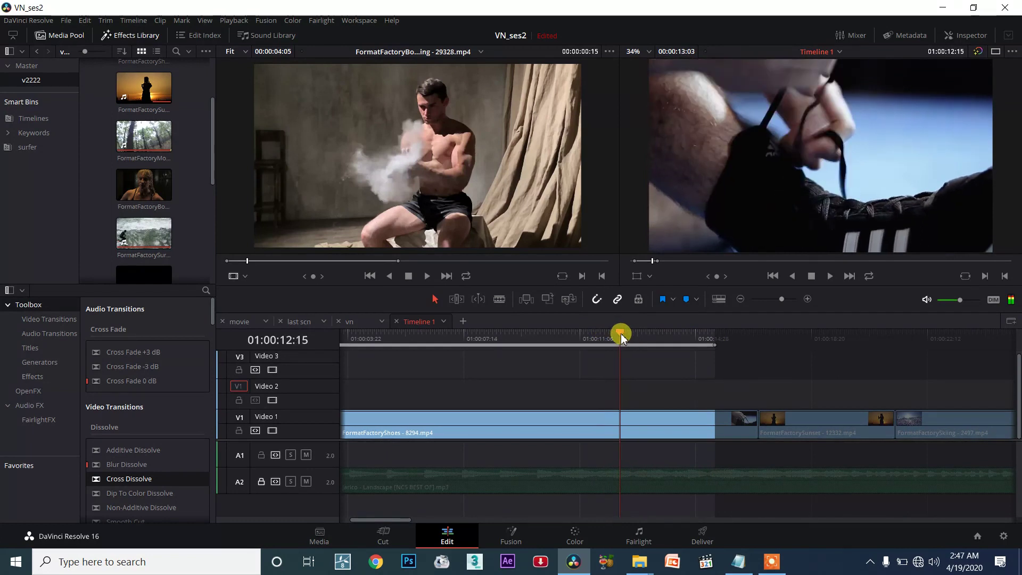
key("i")
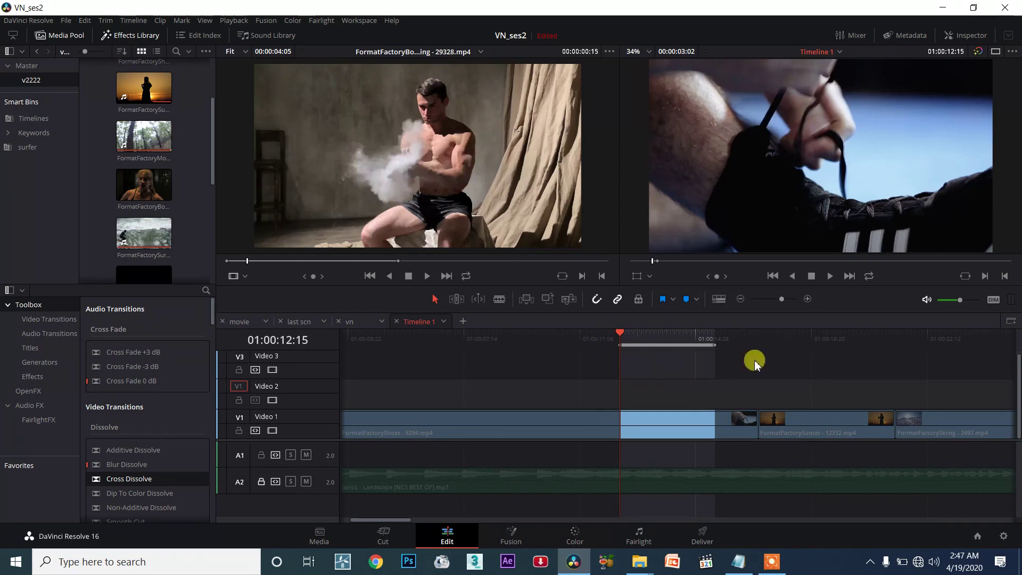
Replace-edit the marked bodybuilding source onto Video 2 with the timeline playhead at 01:00:14:12
left_click_drag(645, 335, 678, 331)
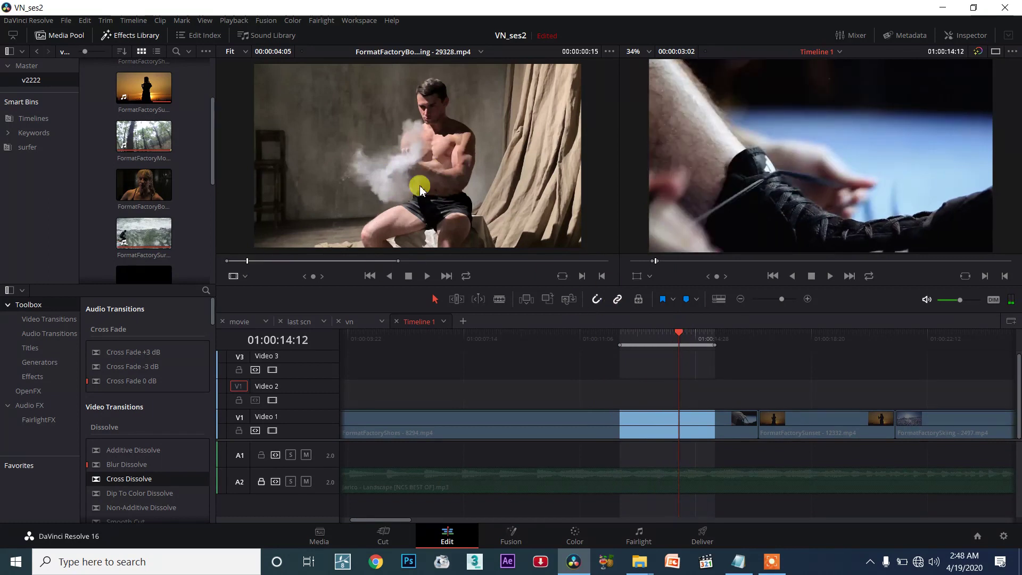
left_click(569, 300)
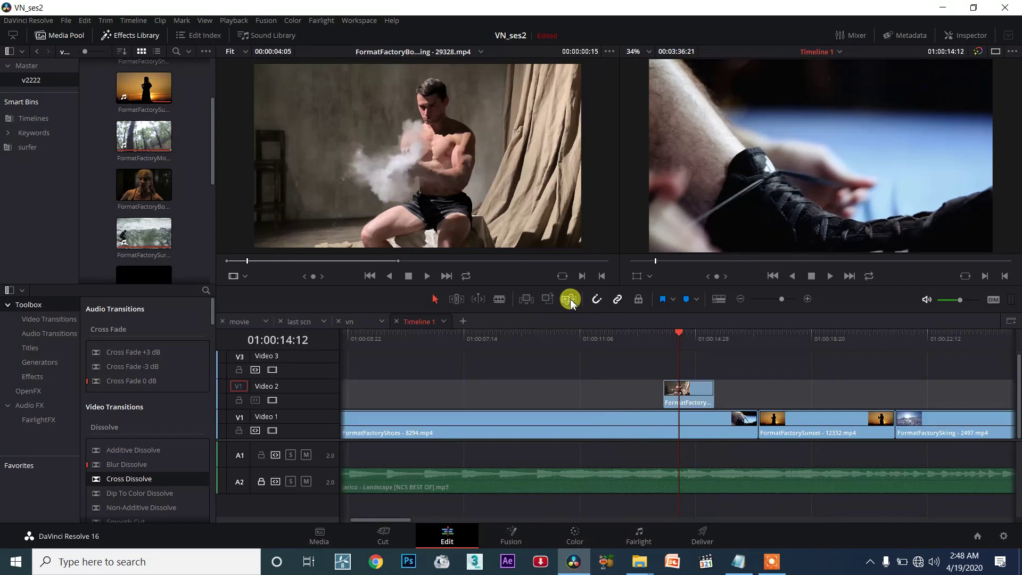
left_click(690, 412)
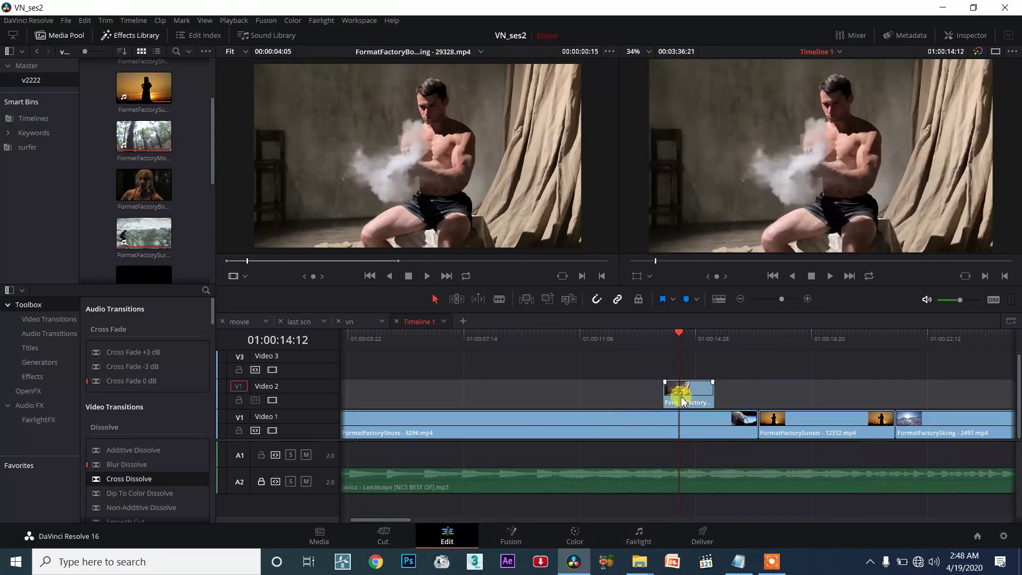
Set the opacity of the short bodybuilding clip on Video 2 to 54.78
left_click(682, 400)
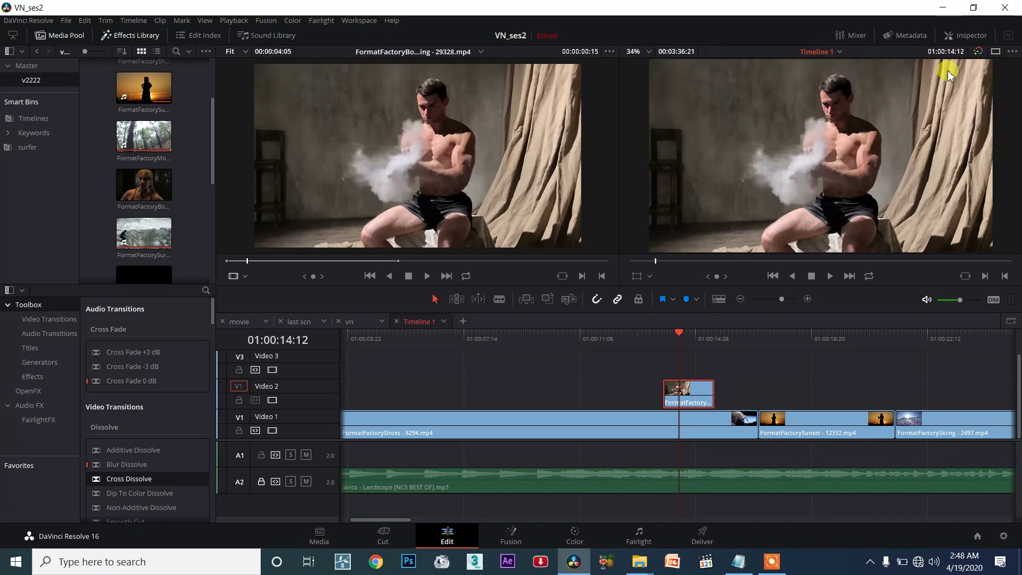
left_click(968, 38)
left_click_drag(920, 103, 914, 106)
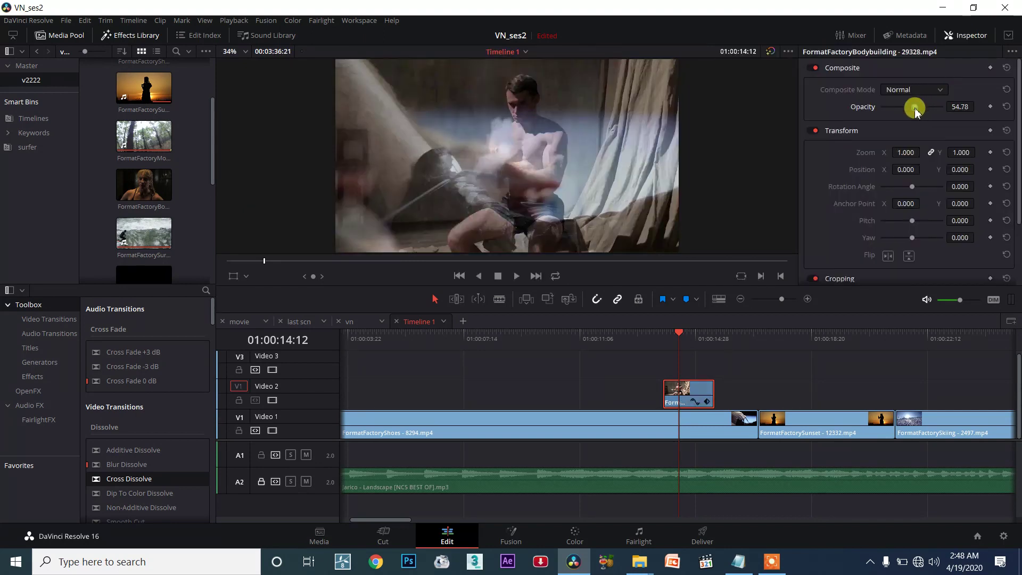
left_click(970, 35)
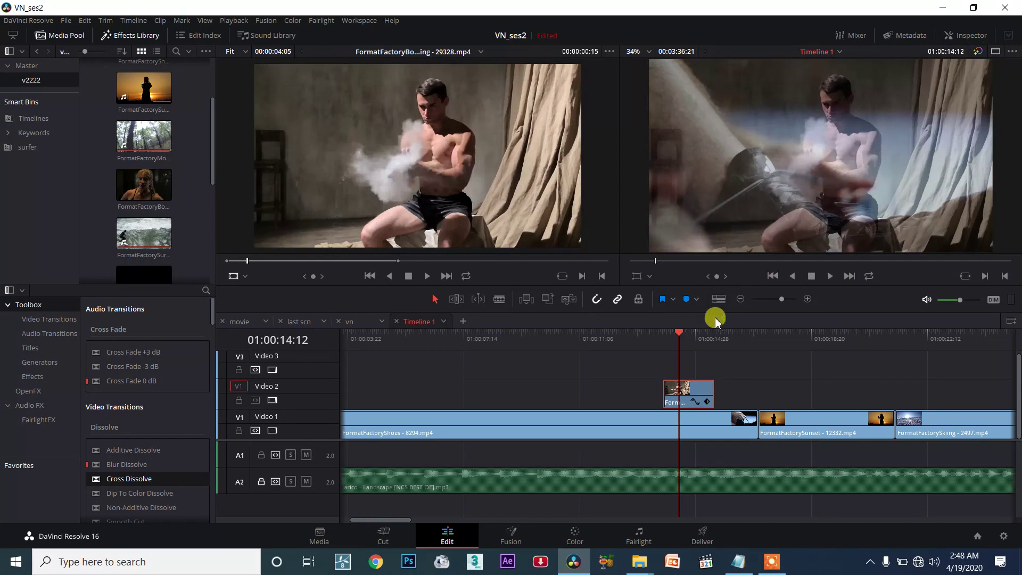
Play the timeline through the Video 2 overlap to check how the hand movements line up with the Shoes clip
left_click(681, 333)
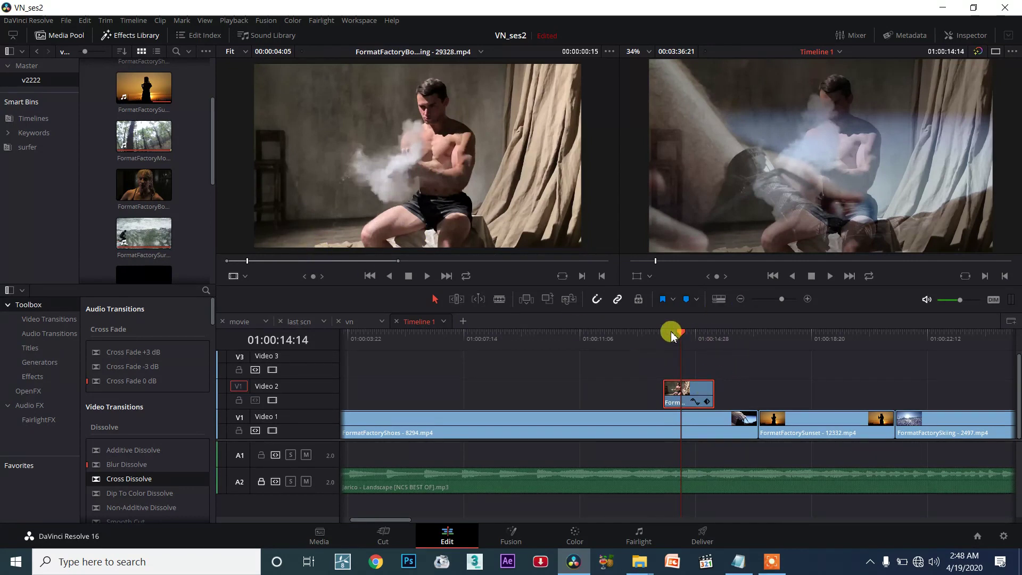
left_click_drag(677, 329, 646, 332)
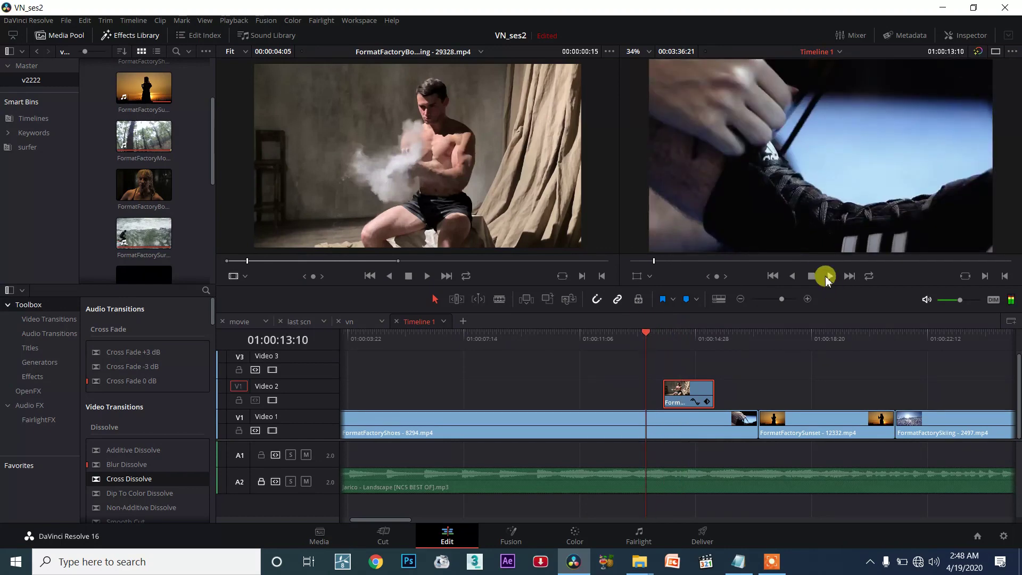
left_click(831, 277)
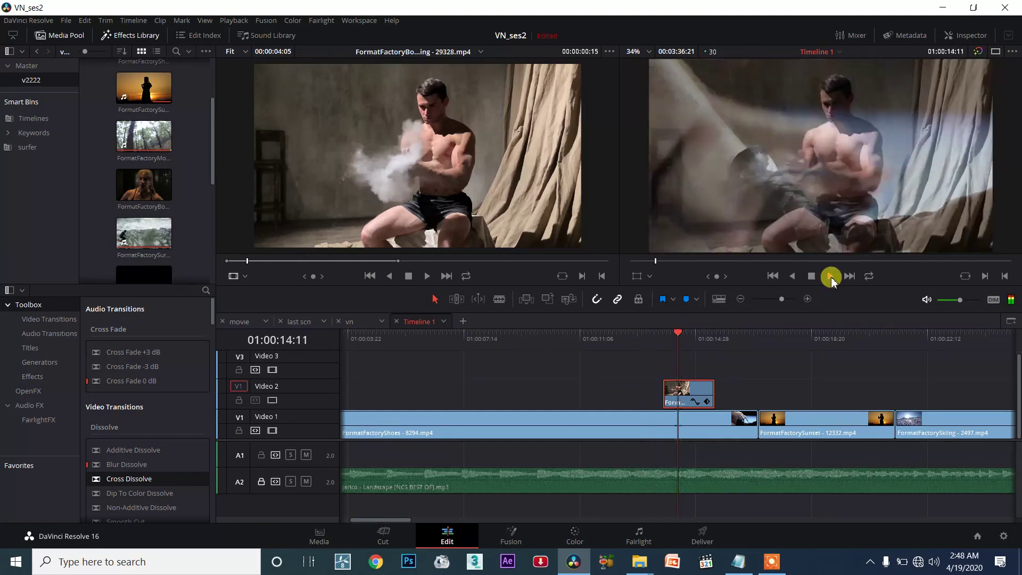
left_click_drag(703, 333, 663, 319)
left_click(831, 275)
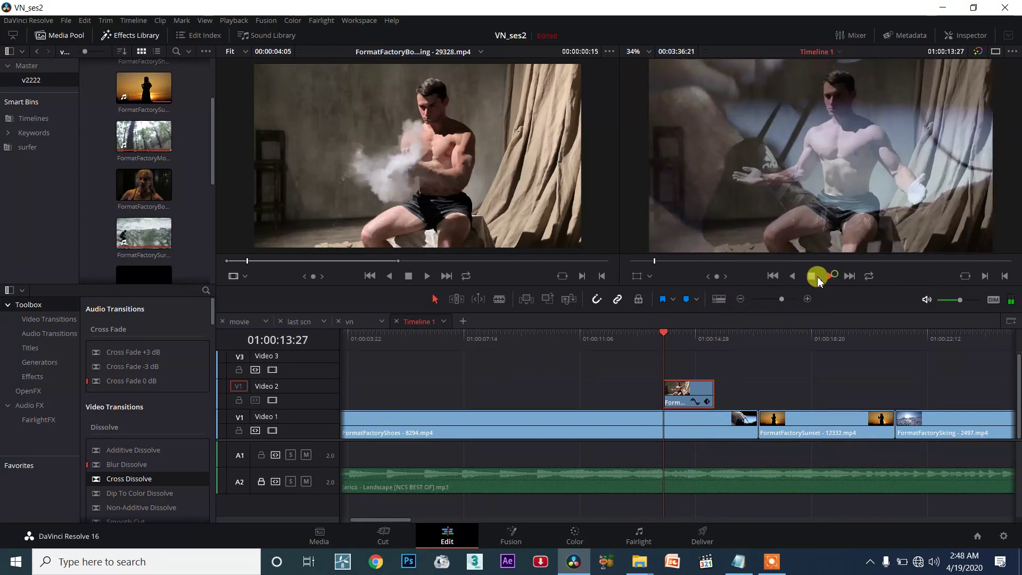
left_click(811, 275)
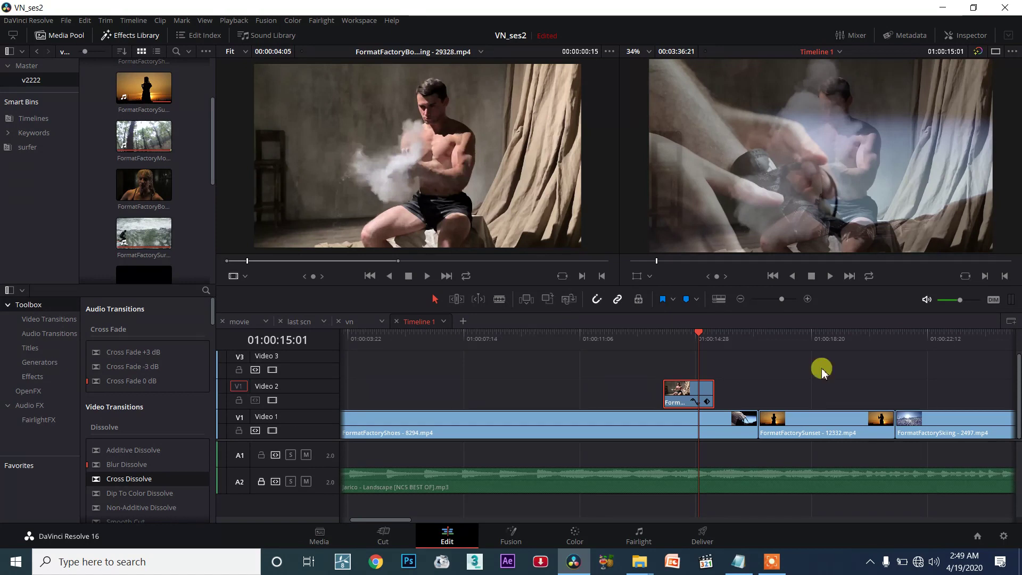
left_click(773, 563)
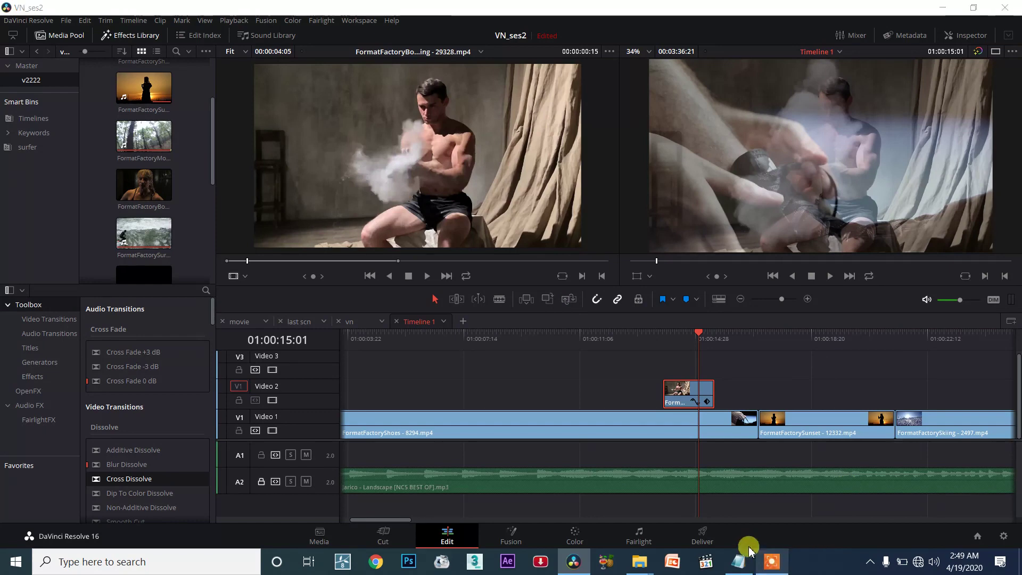